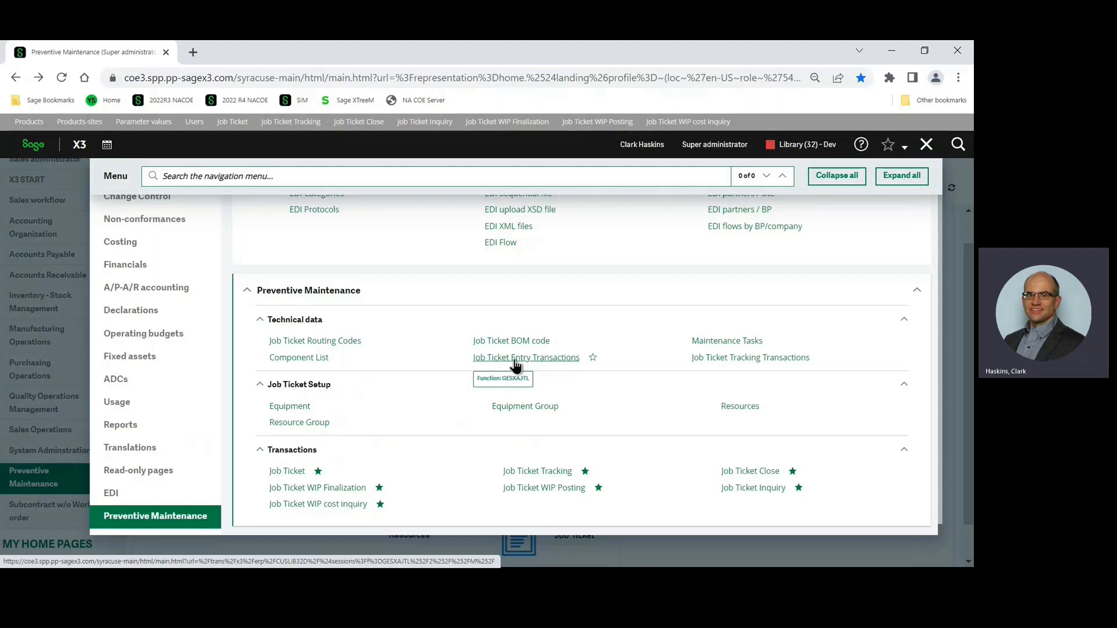
Open the Job Ticket Entry Transactions setup, review the JTK transaction's parameters, input, analytical and document settings, and close it.
{"action": "left_click", "coordinate": [514, 360]}
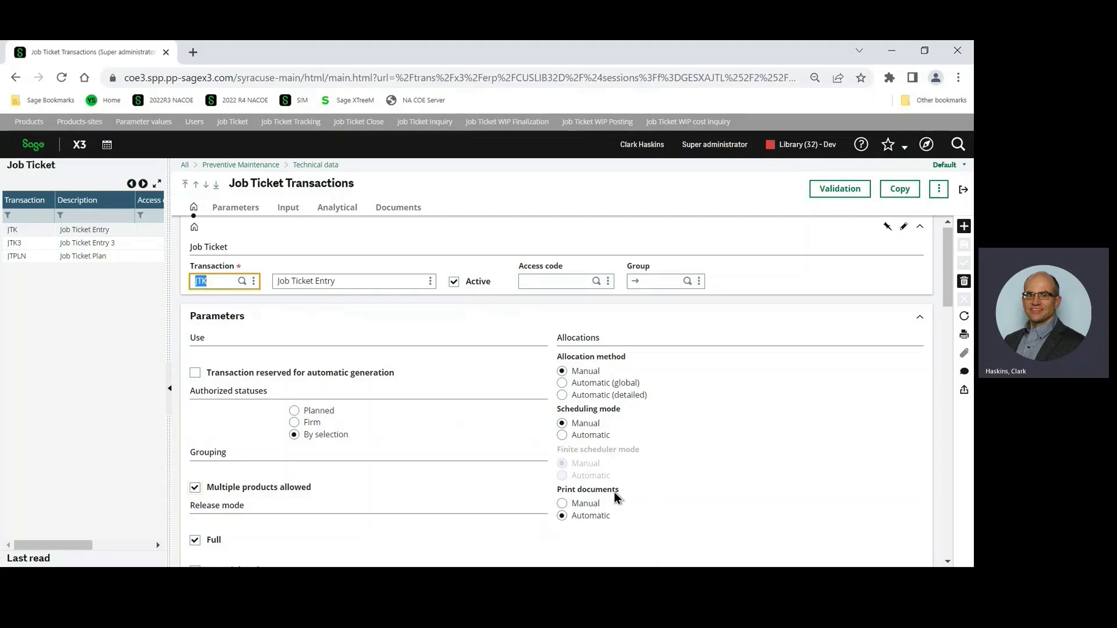
{"action": "scroll", "coordinate": [615, 492], "scroll_direction": "down", "scroll_amount": 3}
{"action": "scroll", "coordinate": [615, 492], "scroll_direction": "down", "scroll_amount": 4}
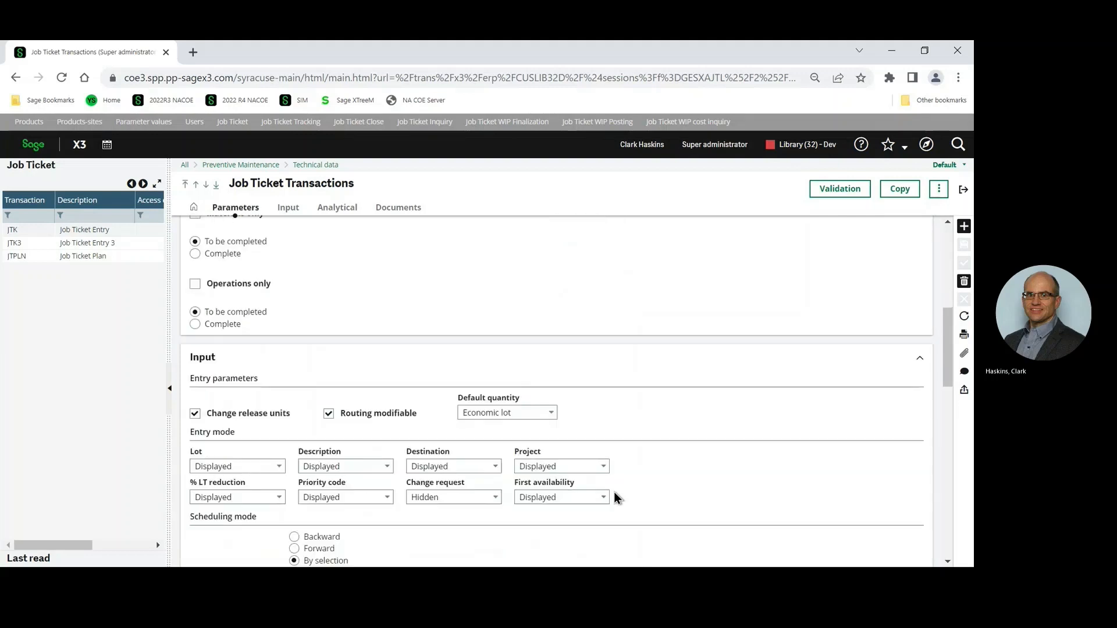
{"action": "scroll", "coordinate": [693, 459], "scroll_direction": "down", "scroll_amount": 3}
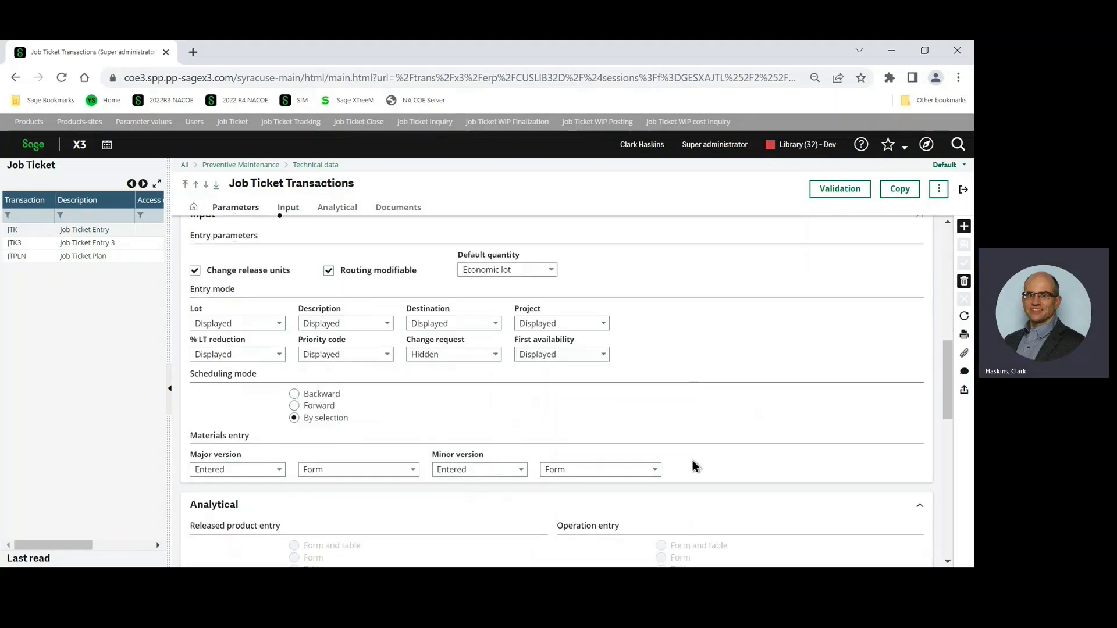
{"action": "scroll", "coordinate": [693, 460], "scroll_direction": "down", "scroll_amount": 5}
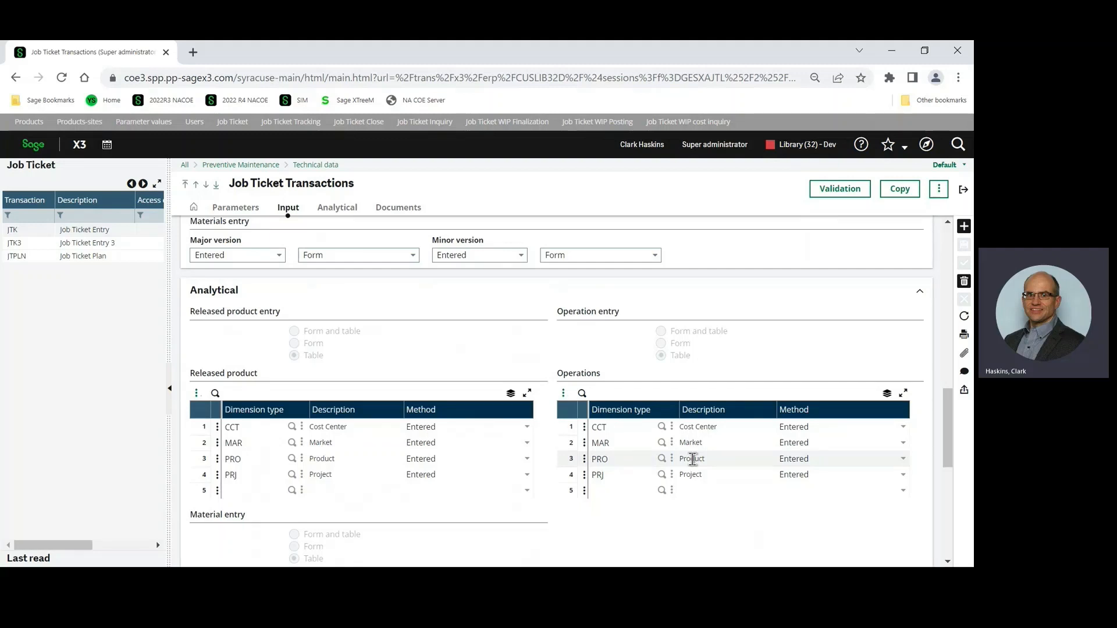
{"action": "scroll", "coordinate": [693, 460], "scroll_direction": "down", "scroll_amount": 9}
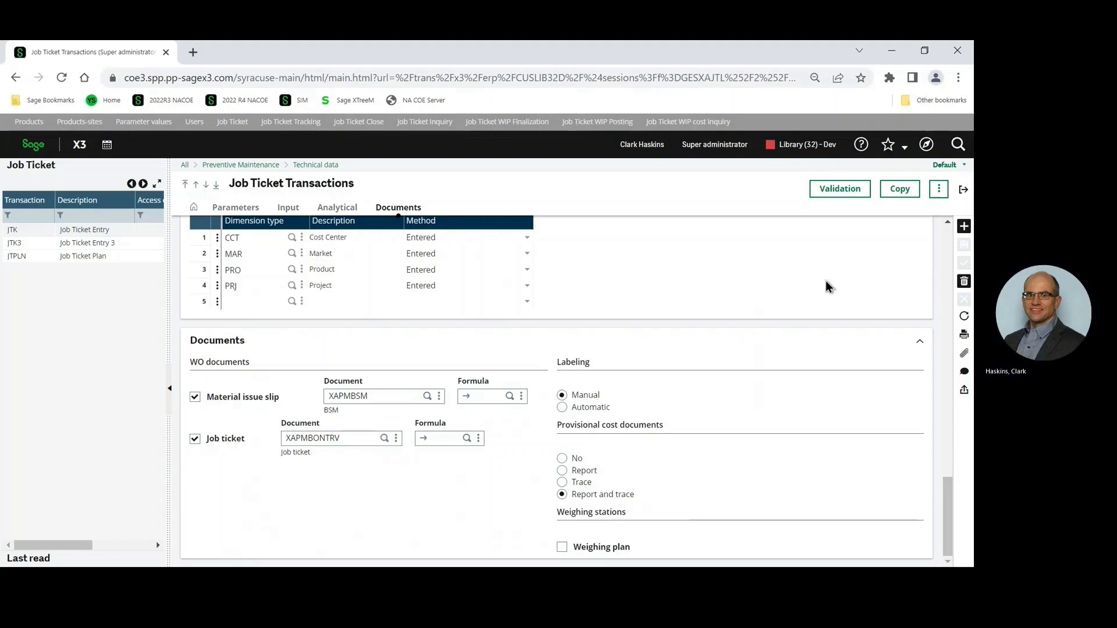
{"action": "left_click", "coordinate": [963, 192]}
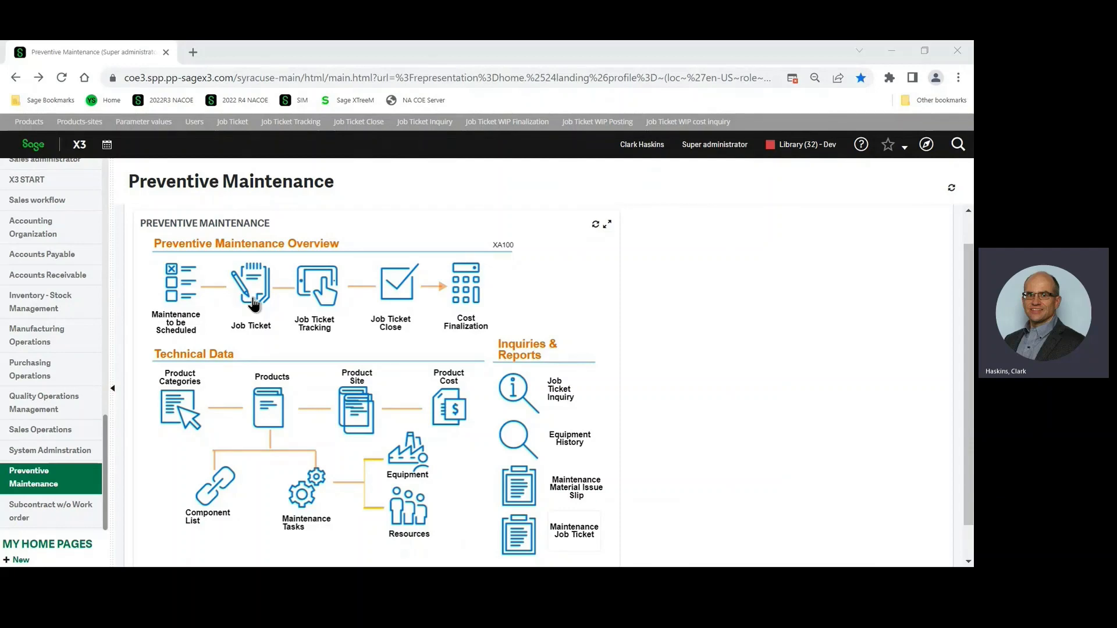
Open job ticket entry with the JTK transaction and go to the displayed ticket's Reason Code field.
{"action": "left_click", "coordinate": [253, 302]}
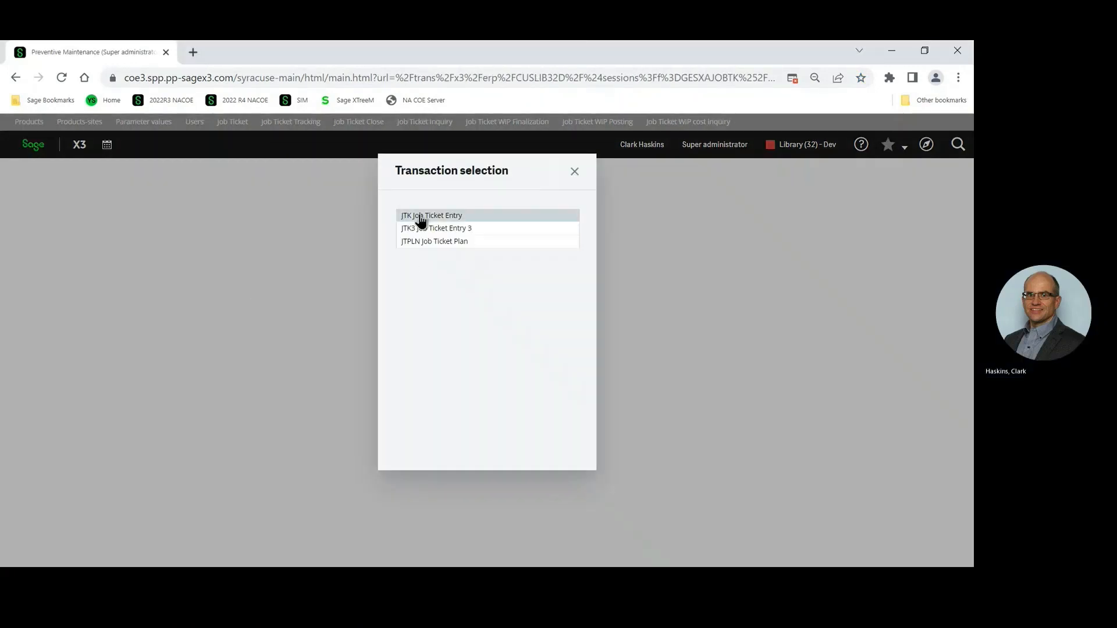
{"action": "left_click", "coordinate": [423, 215]}
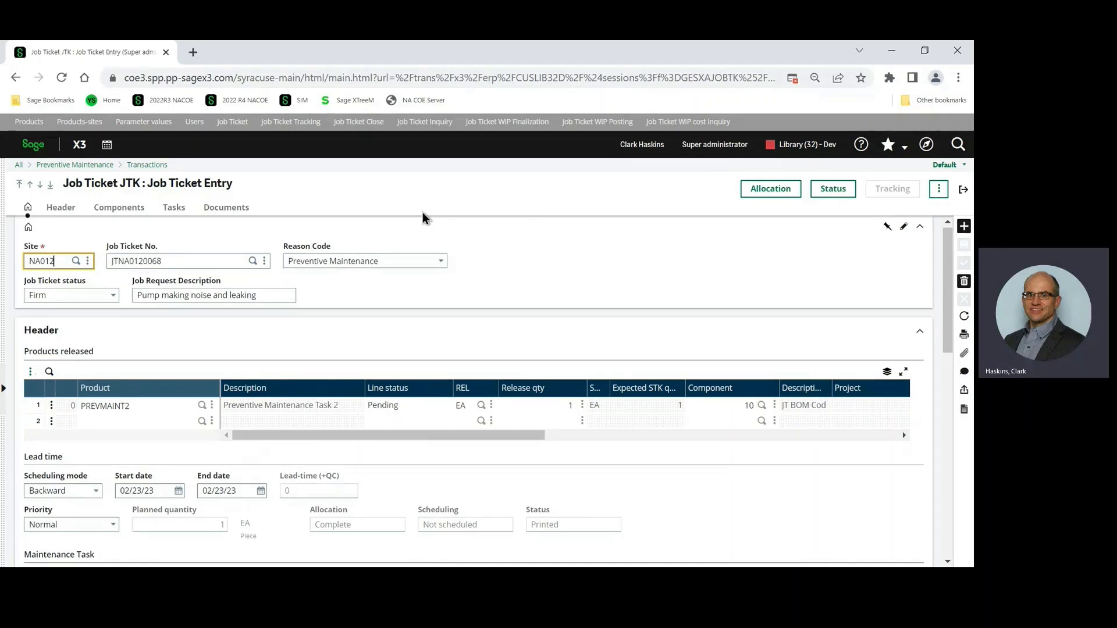
{"action": "key", "text": "Tab"}
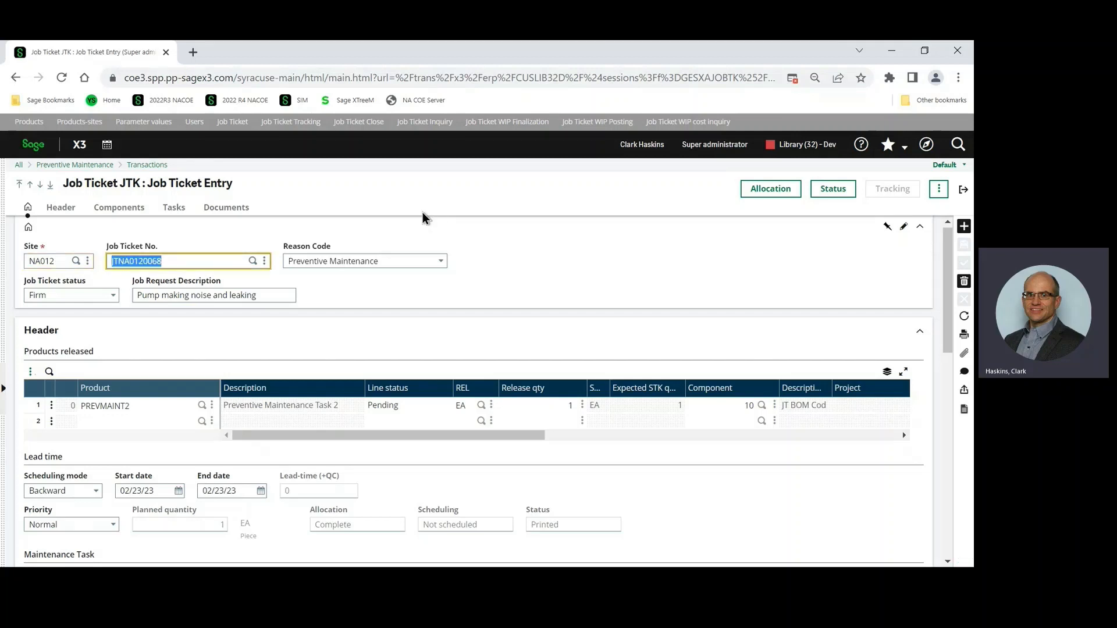
{"action": "key", "text": "Tab"}
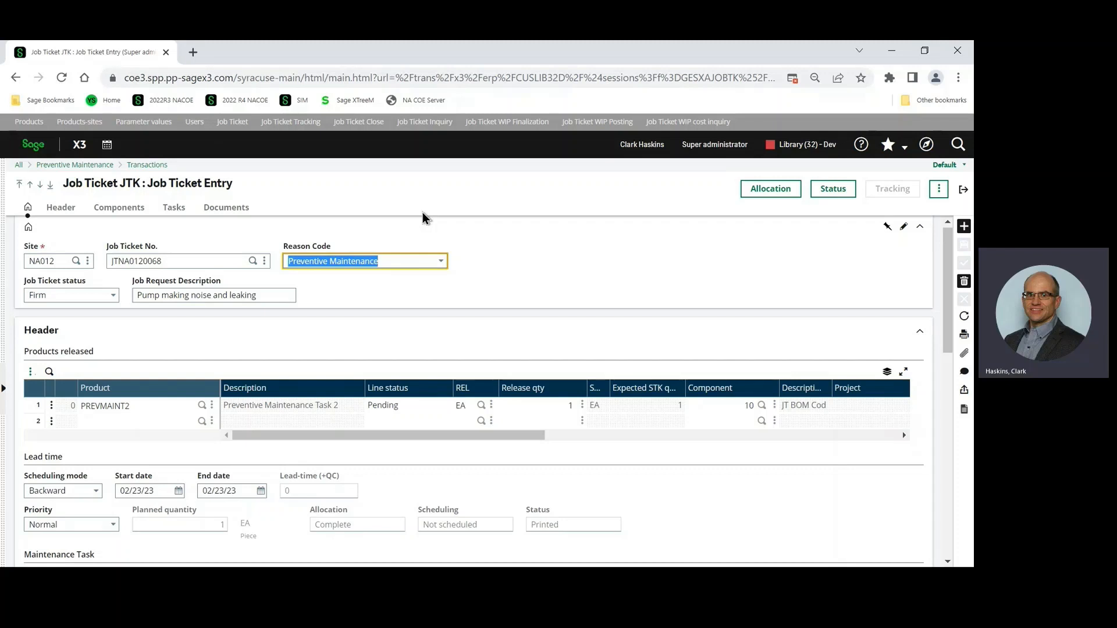
View the Reason Code field's technical definition, close it and go to the job request description.
{"action": "key", "text": "Tab"}
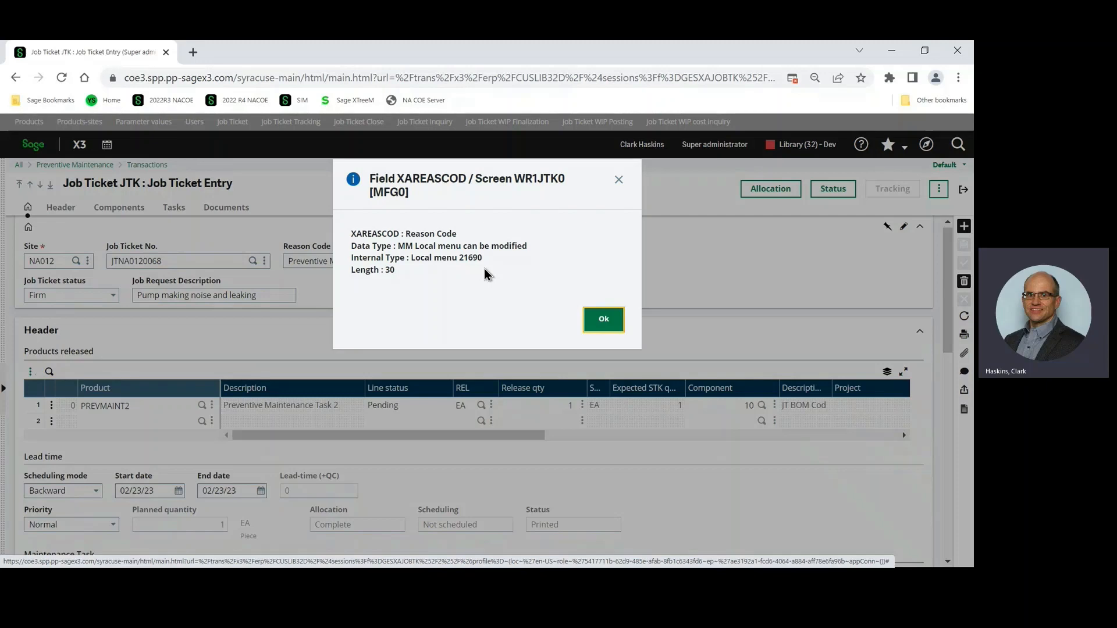
{"action": "left_click", "coordinate": [609, 322]}
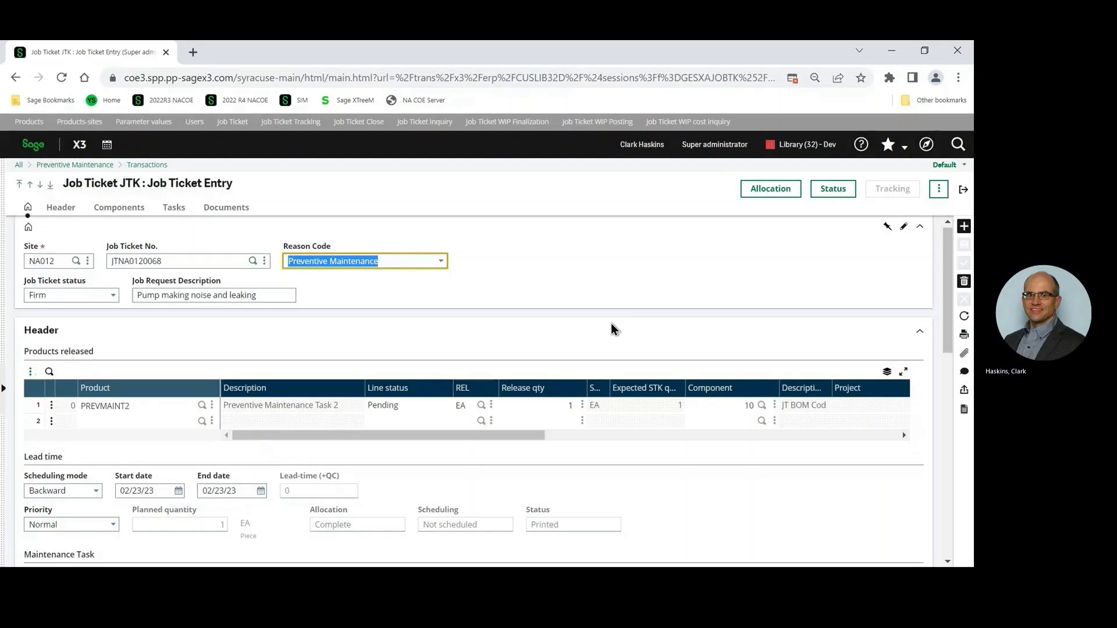
{"action": "key", "text": "Tab"}
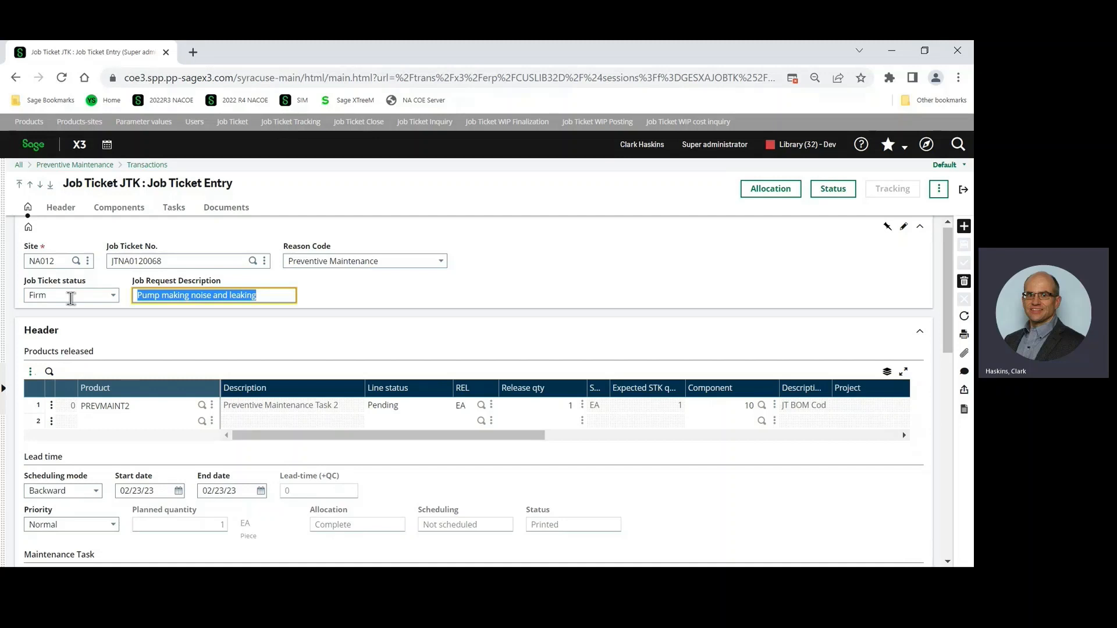
Check the ticket's additional actions such as Header text, and examine its released product, maintenance task, components and tasks.
{"action": "left_click", "coordinate": [933, 196]}
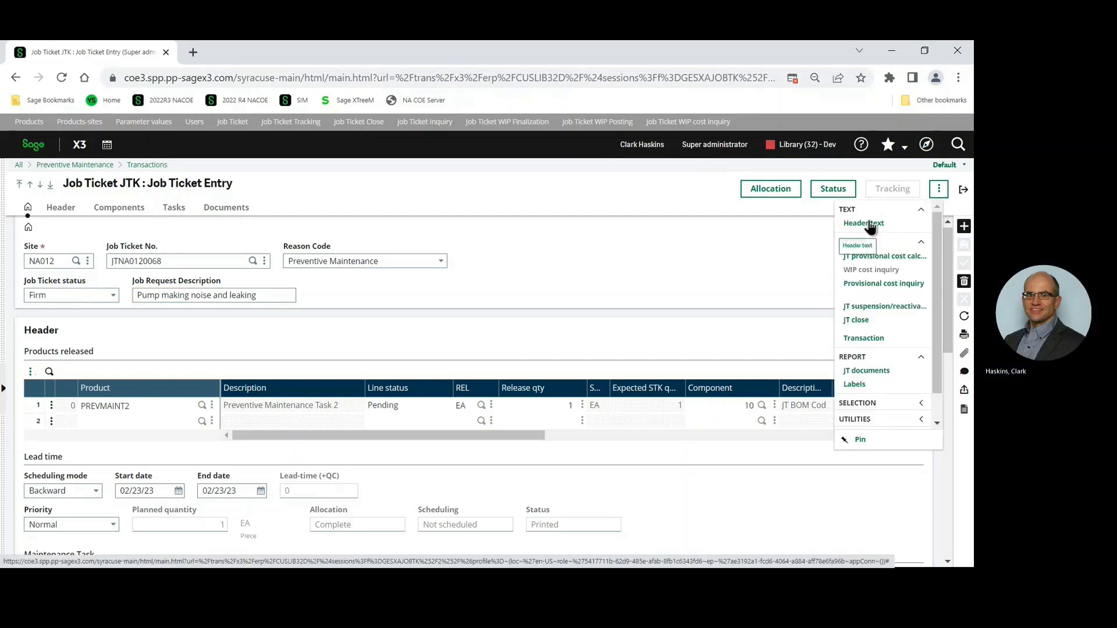
{"action": "left_click", "coordinate": [720, 234]}
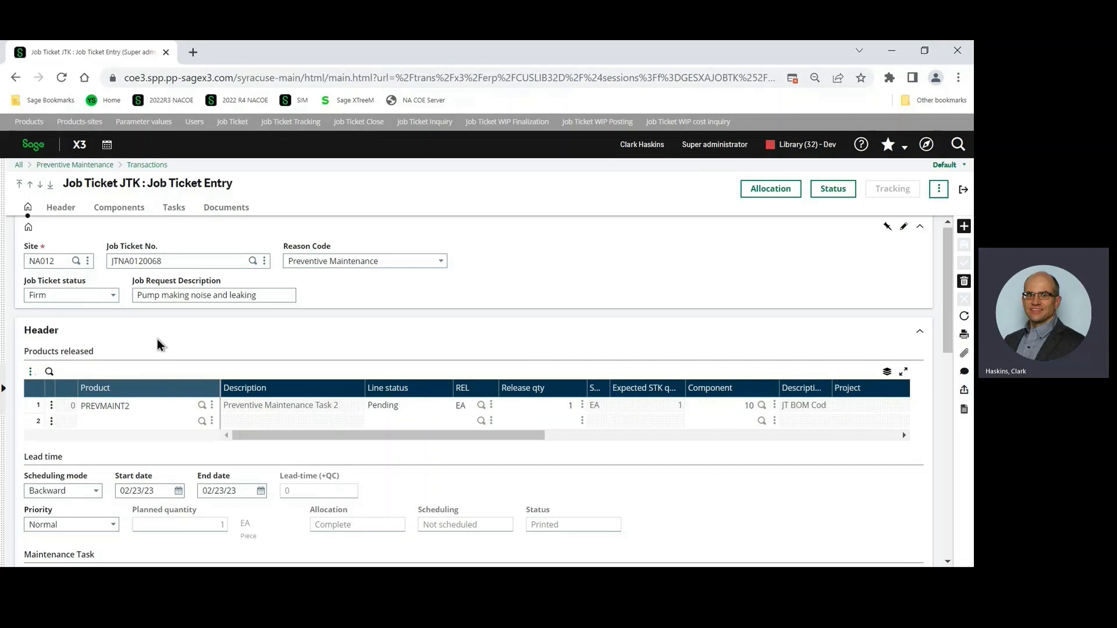
{"action": "scroll", "coordinate": [211, 393], "scroll_direction": "down", "scroll_amount": 5}
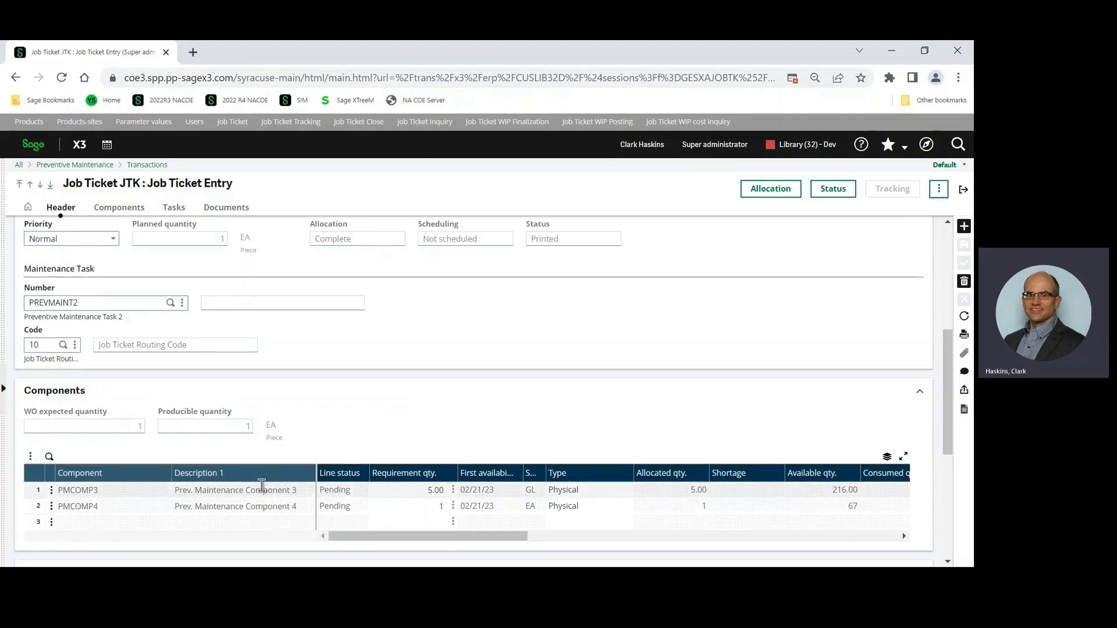
{"action": "scroll", "coordinate": [267, 454], "scroll_direction": "up", "scroll_amount": 5}
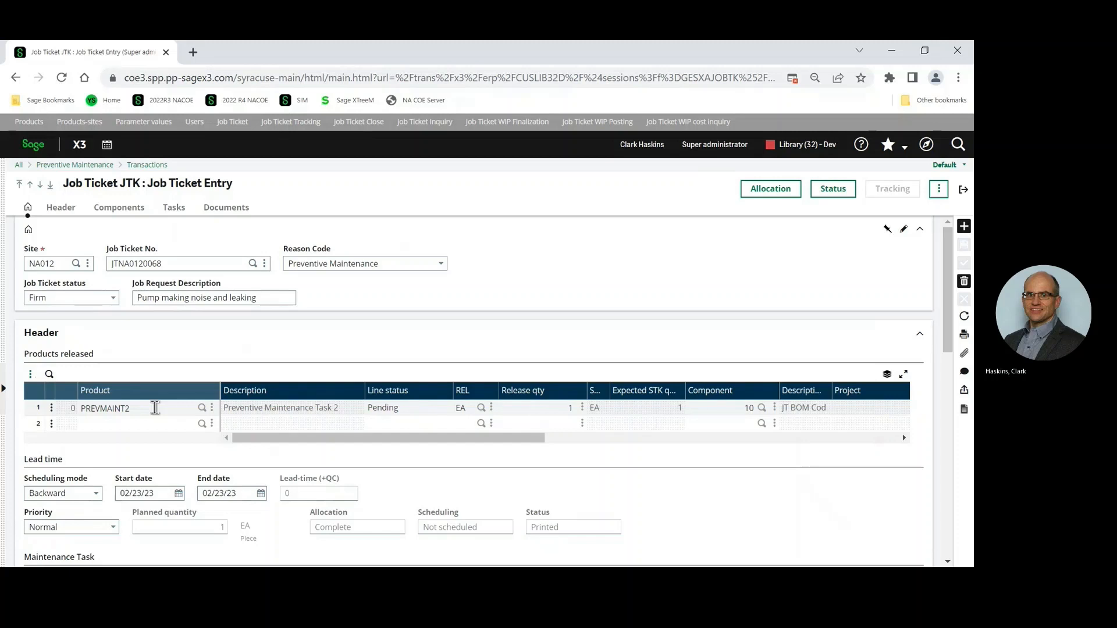
{"action": "scroll", "coordinate": [156, 408], "scroll_direction": "down", "scroll_amount": 2}
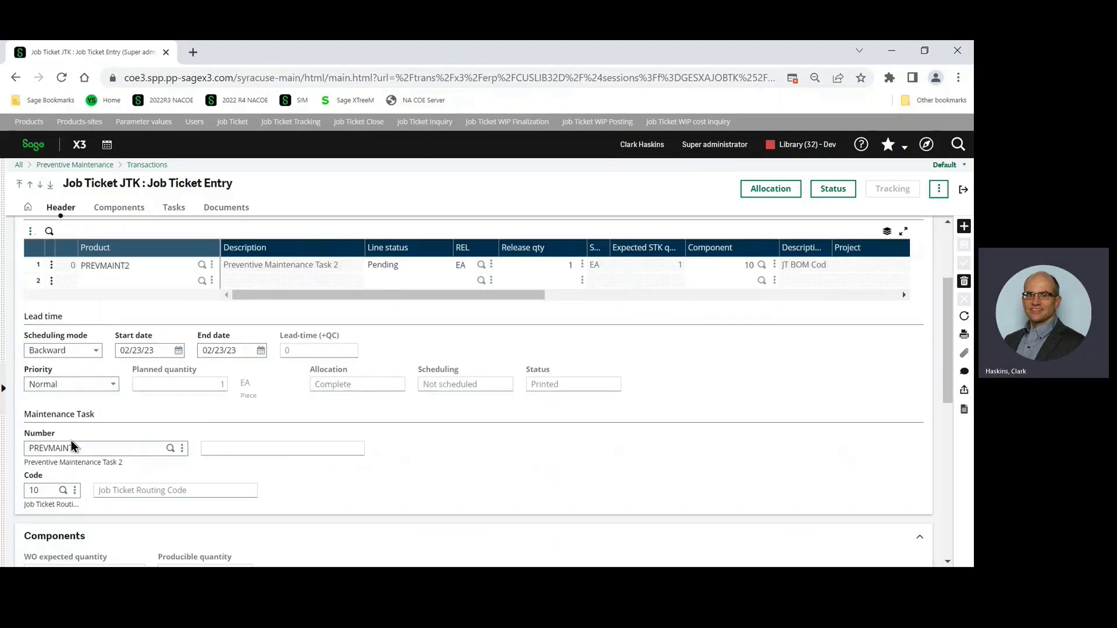
{"action": "scroll", "coordinate": [111, 451], "scroll_direction": "down", "scroll_amount": 2}
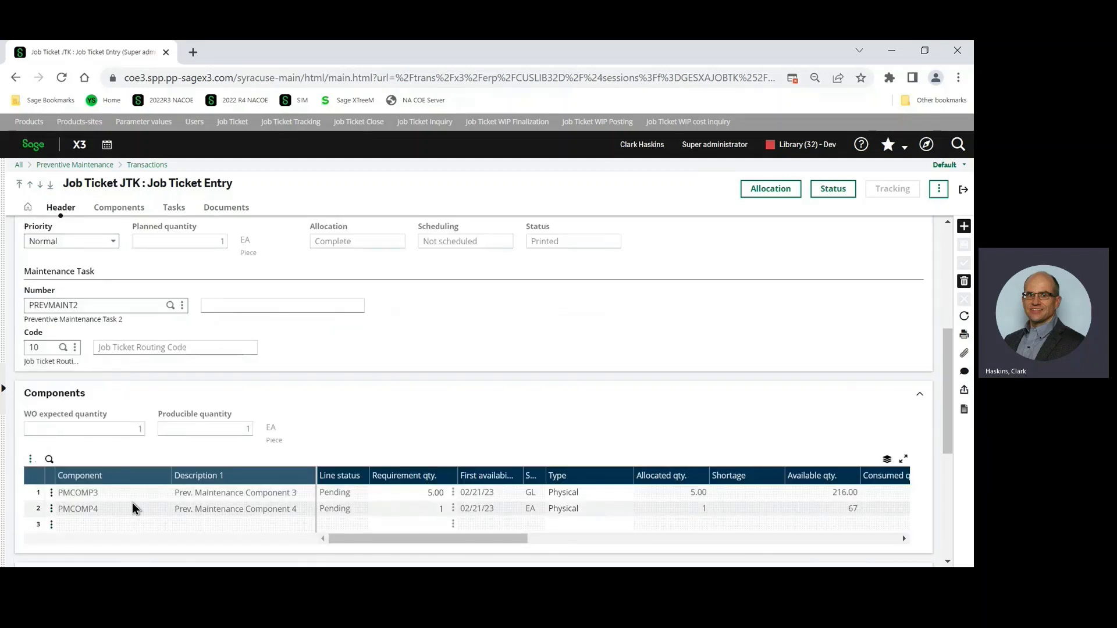
{"action": "scroll", "coordinate": [131, 508], "scroll_direction": "down", "scroll_amount": 3}
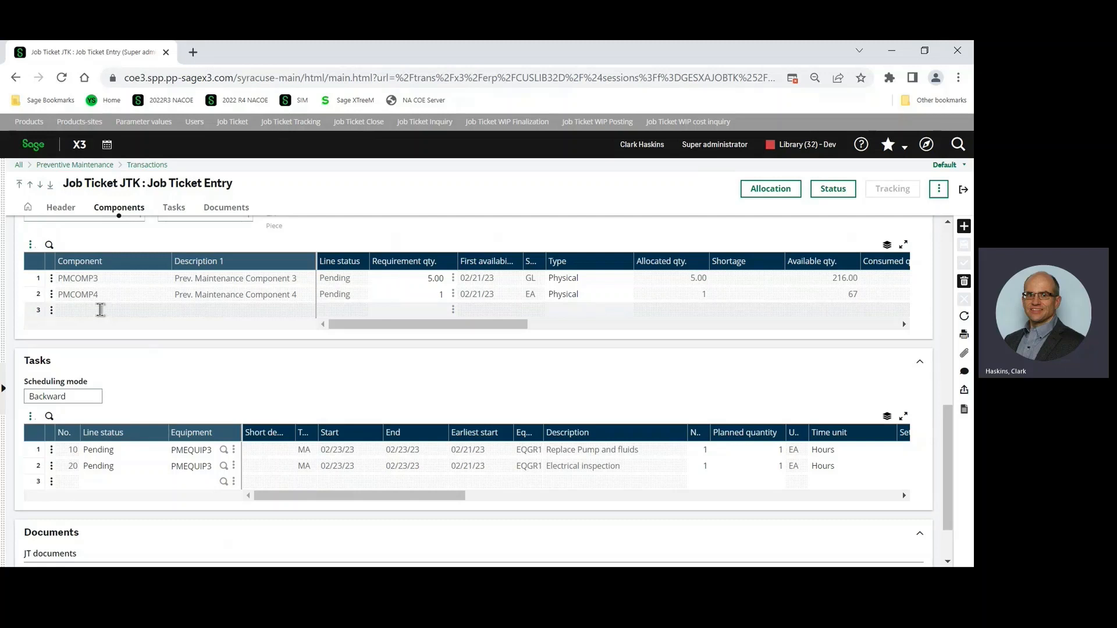
Look at the actions available on the empty third line of the components grid and of the tasks grid.
{"action": "left_click", "coordinate": [51, 311]}
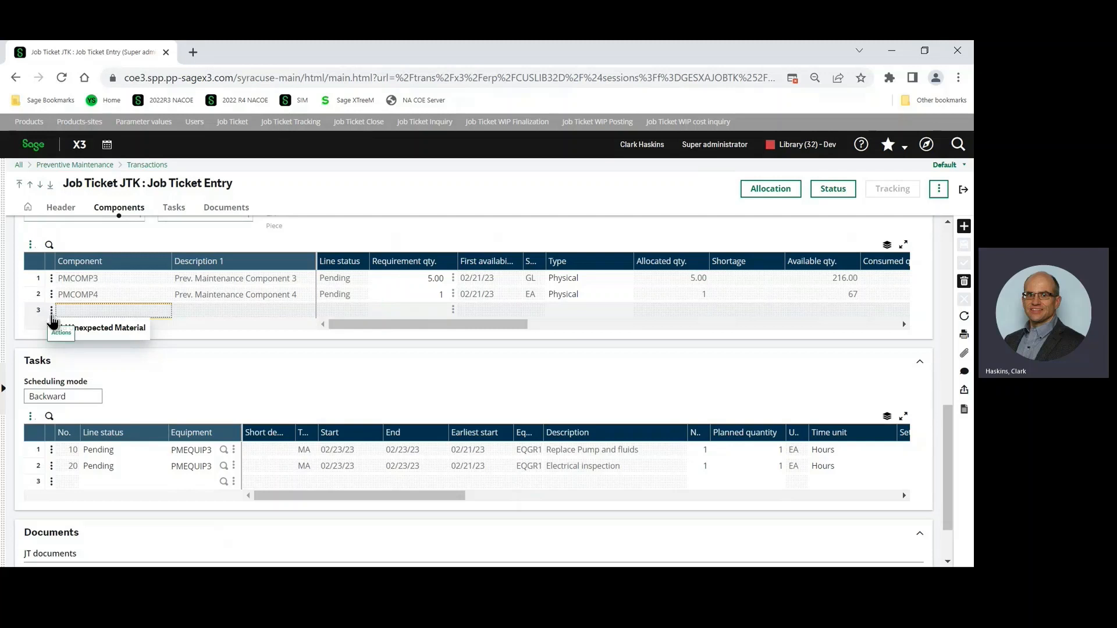
{"action": "left_click", "coordinate": [51, 488]}
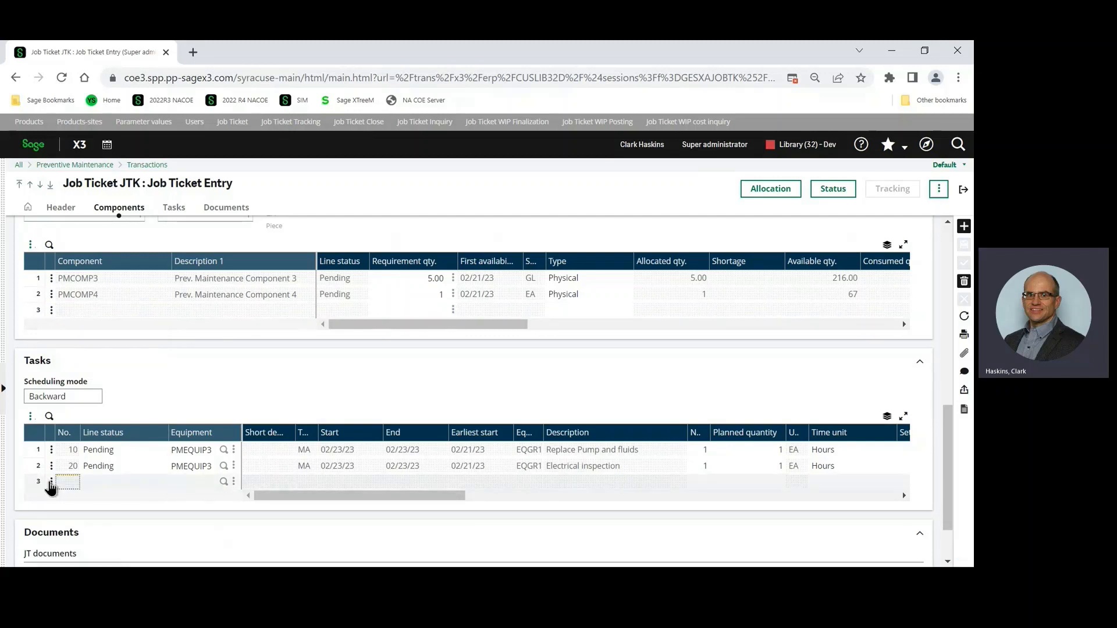
{"action": "left_click", "coordinate": [51, 483]}
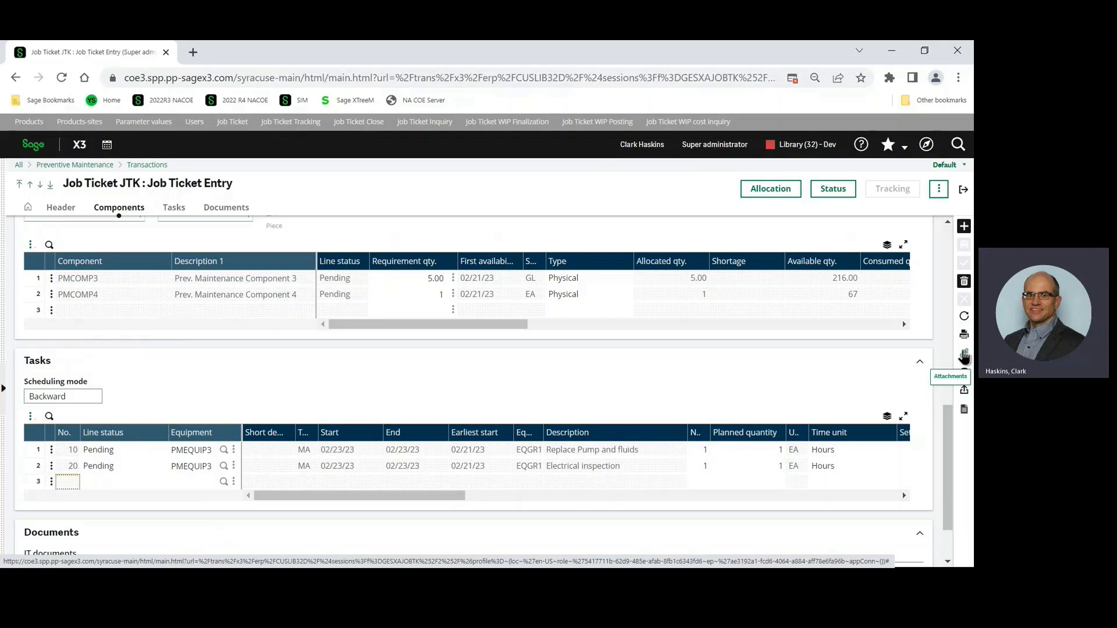
Print the current record with the PM job ticket report (XAPMBONTRV) to the PREVIEW destination.
{"action": "scroll", "coordinate": [803, 367], "scroll_direction": "up", "scroll_amount": 4}
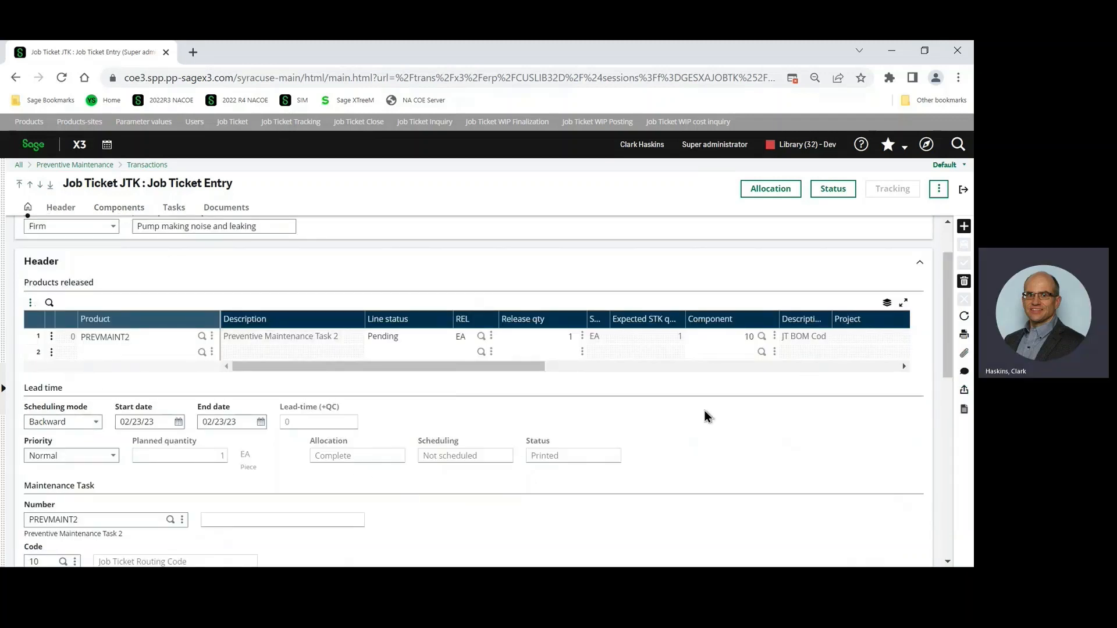
{"action": "left_click", "coordinate": [965, 341]}
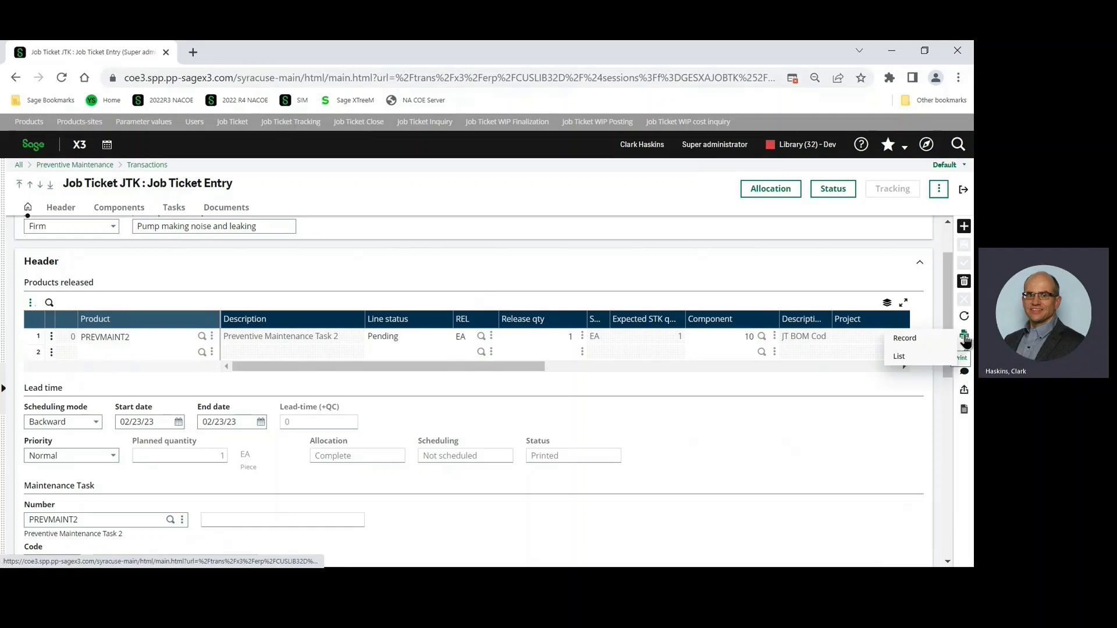
{"action": "left_click", "coordinate": [925, 339]}
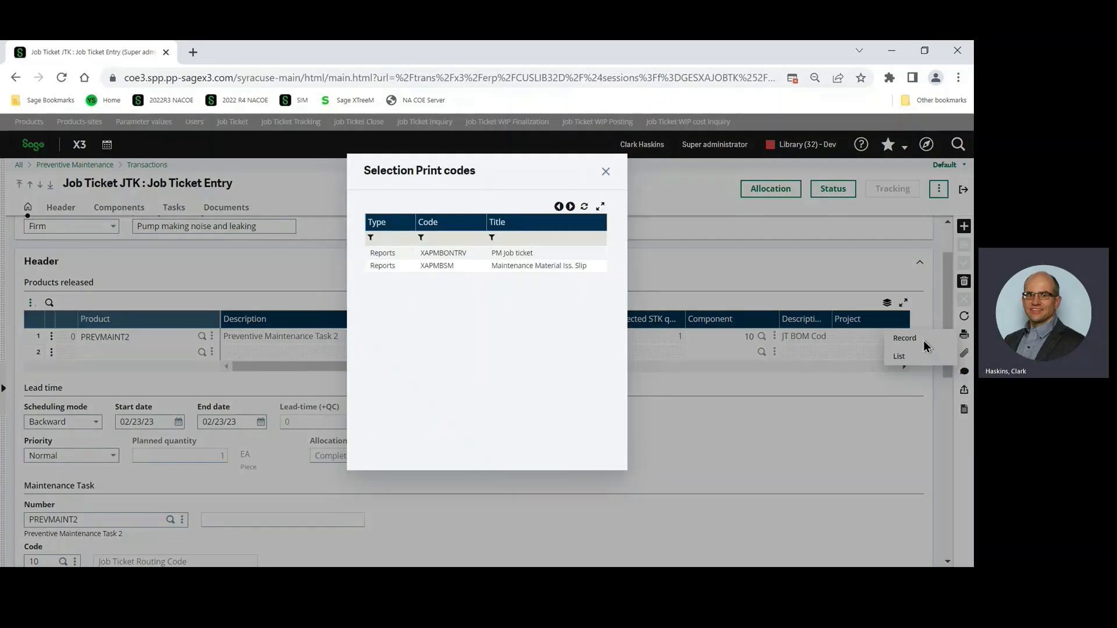
{"action": "left_click", "coordinate": [515, 254]}
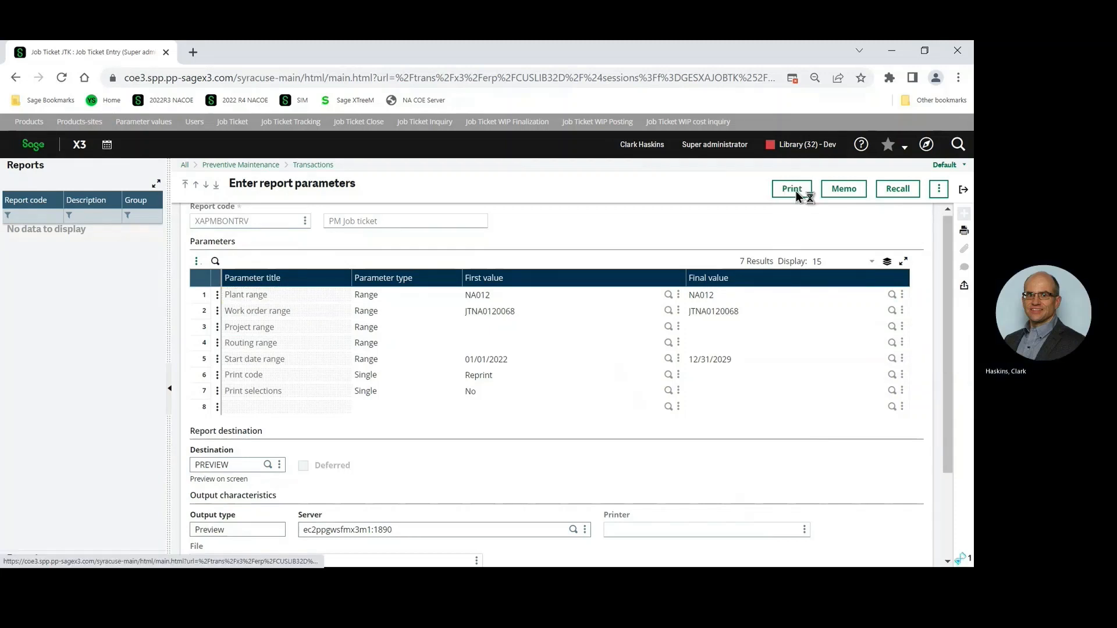
{"action": "left_click", "coordinate": [796, 192]}
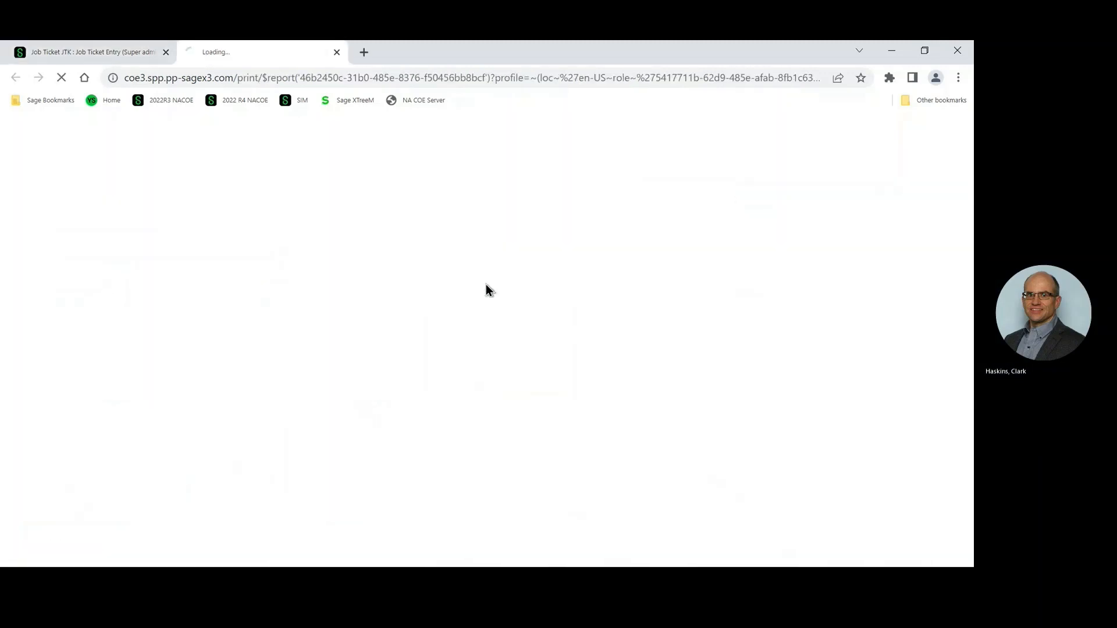
Open the generated job ticket PDF, review both pages and close it.
{"action": "left_click", "coordinate": [81, 552]}
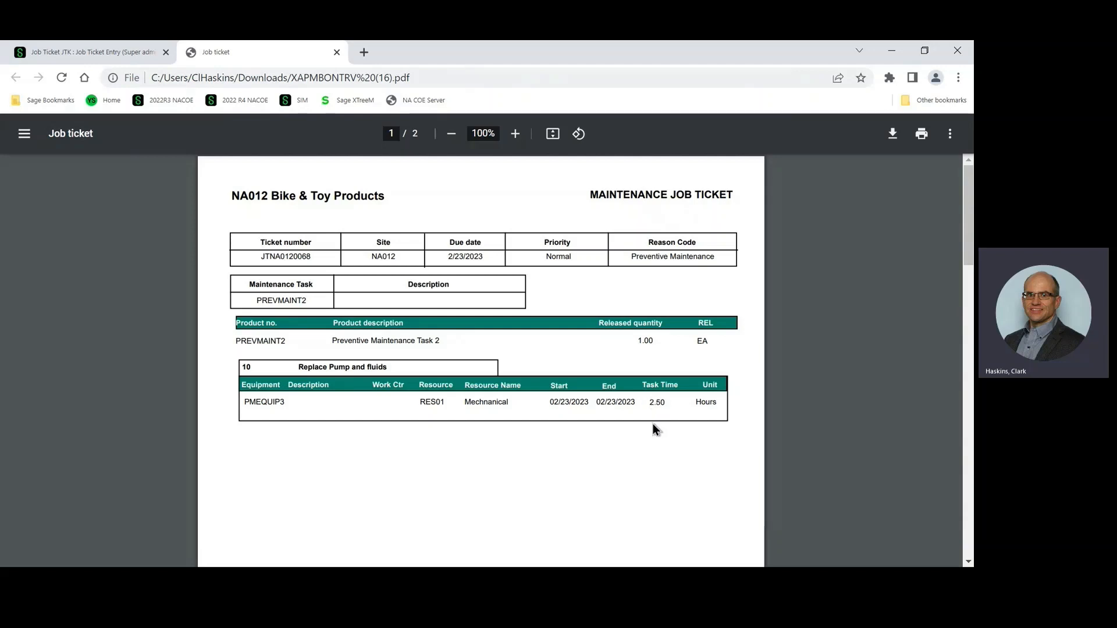
{"action": "scroll", "coordinate": [655, 404], "scroll_direction": "down", "scroll_amount": 10}
{"action": "scroll", "coordinate": [659, 432], "scroll_direction": "down", "scroll_amount": 3}
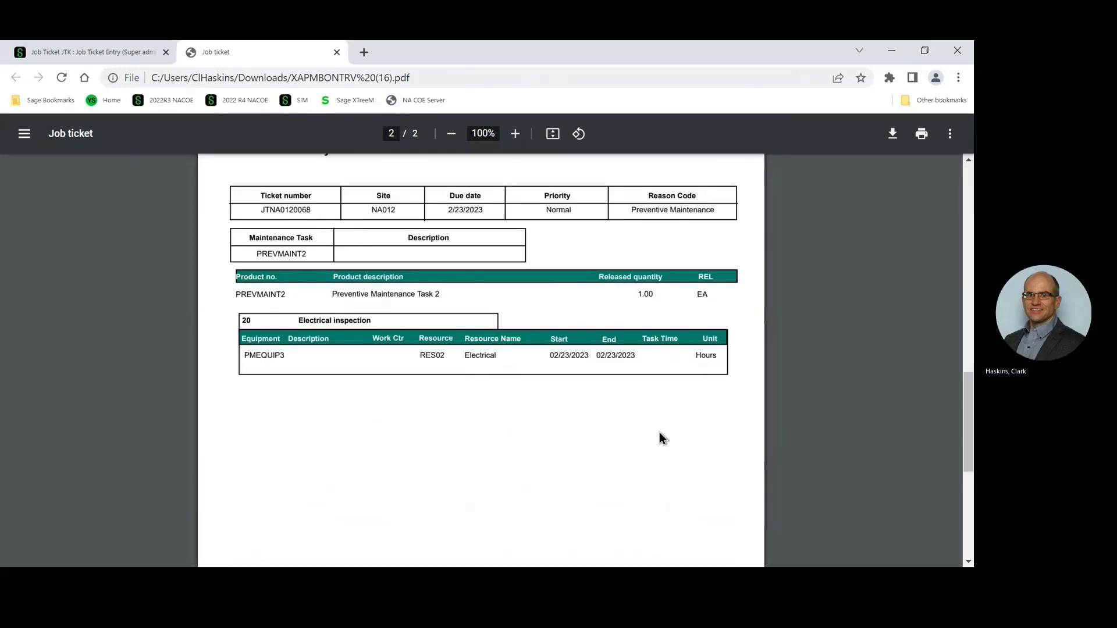
{"action": "scroll", "coordinate": [385, 484], "scroll_direction": "up", "scroll_amount": 1}
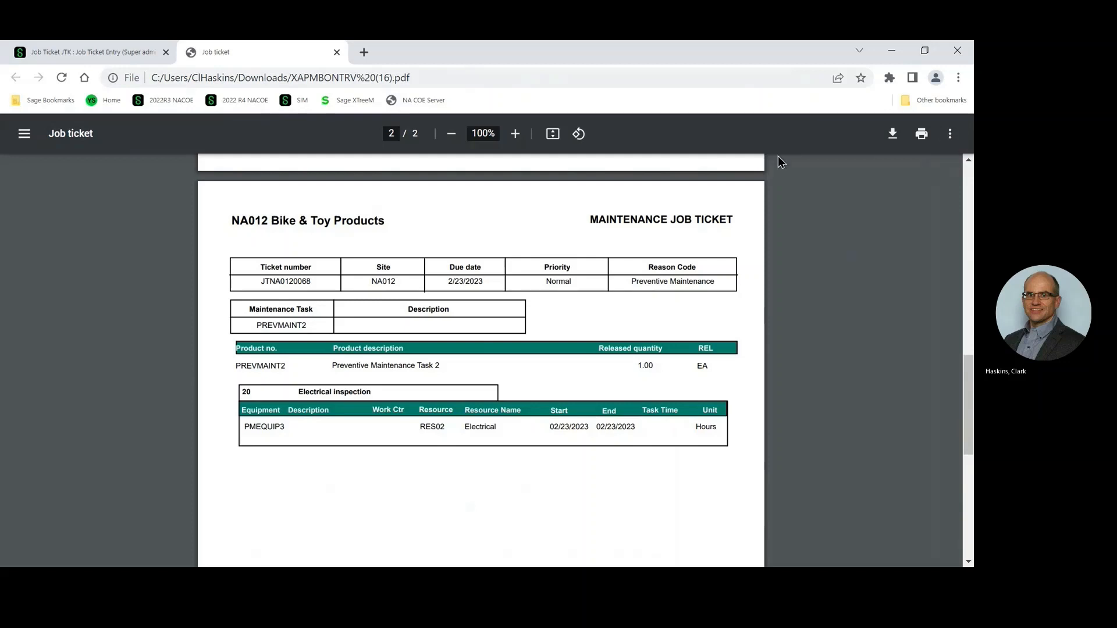
{"action": "left_click", "coordinate": [337, 54]}
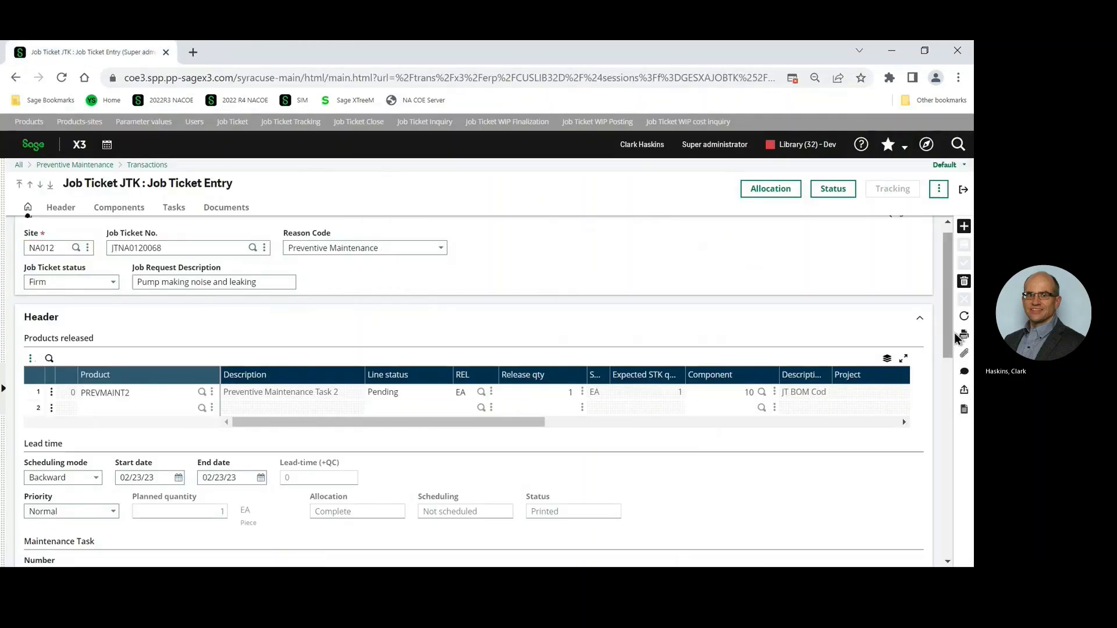
Print the current record with the Maintenance Material Iss. Slip report (XAPMBSM) to the PREVIEW destination.
{"action": "mouse_move", "coordinate": [960, 339]}
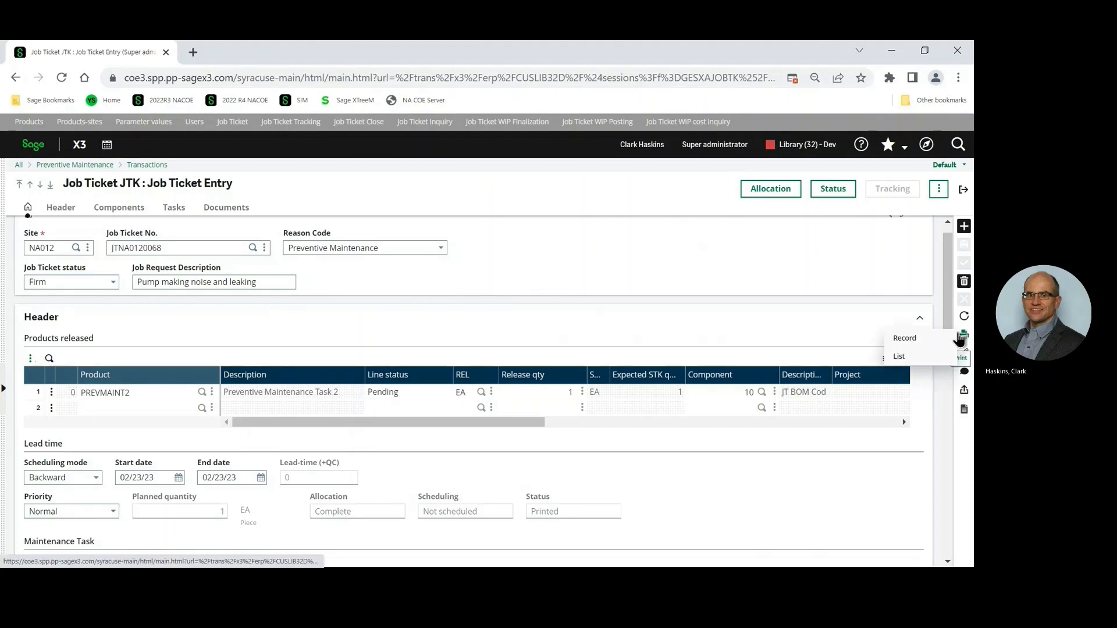
{"action": "left_click", "coordinate": [902, 340]}
{"action": "left_click", "coordinate": [540, 266]}
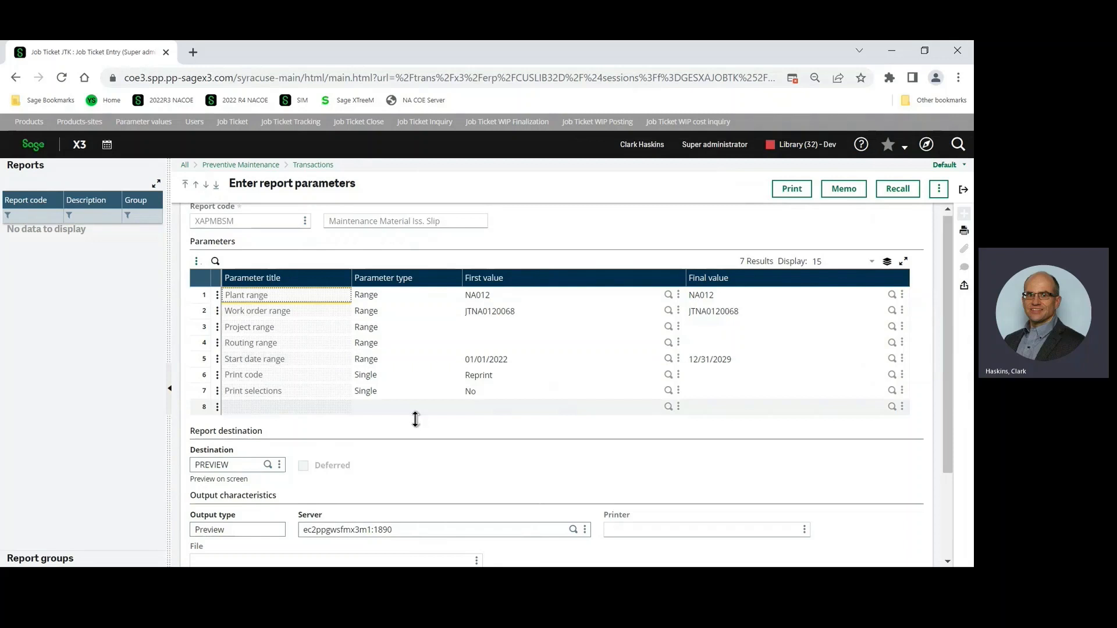
{"action": "left_click", "coordinate": [801, 186]}
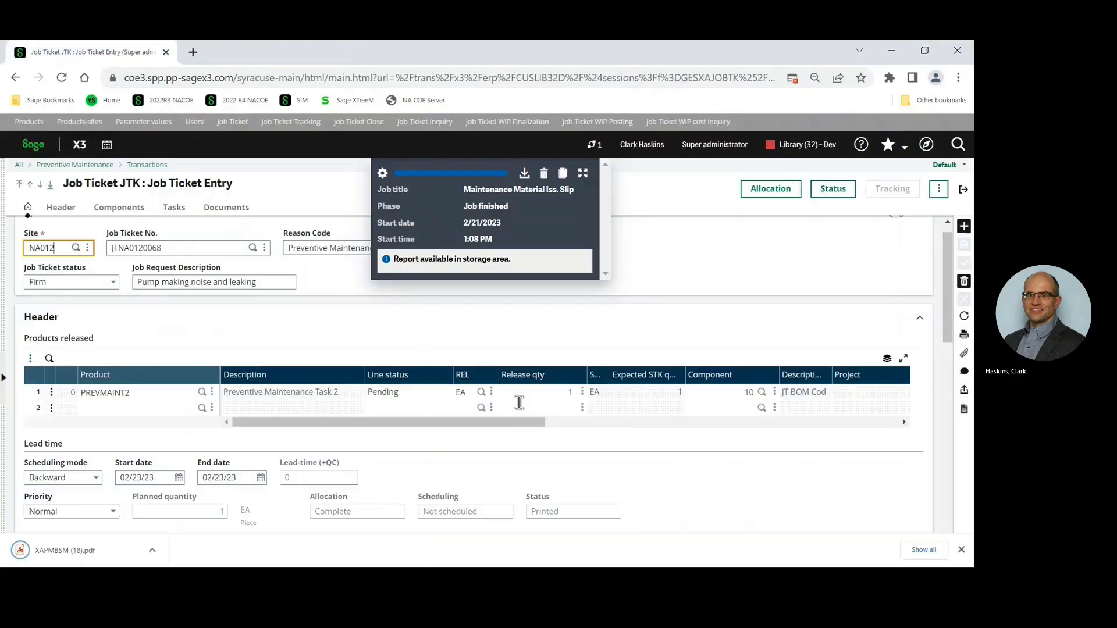
Review the generated material issue slip PDF and close it, dismiss the finished report notification and leave Job Ticket Entry.
{"action": "left_click", "coordinate": [96, 546]}
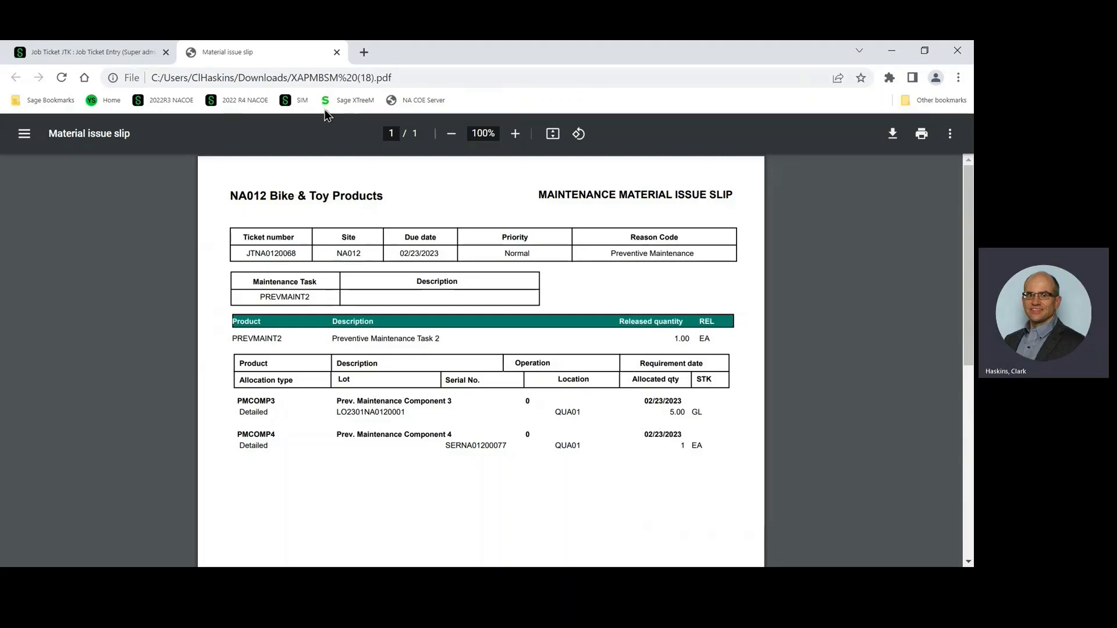
{"action": "left_click", "coordinate": [337, 53]}
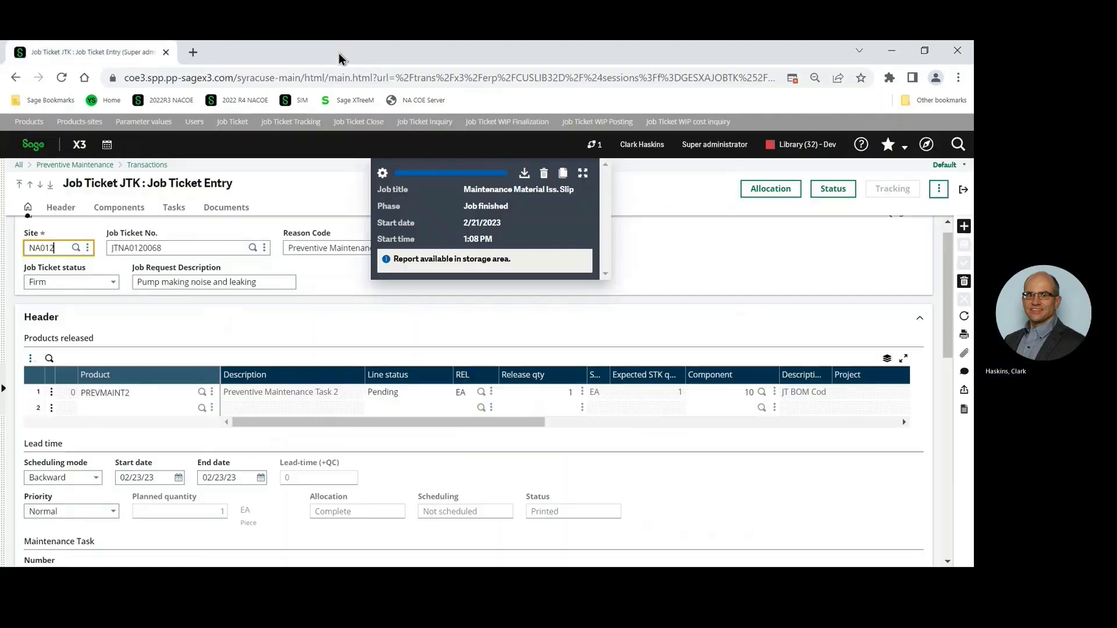
{"action": "left_click", "coordinate": [544, 173]}
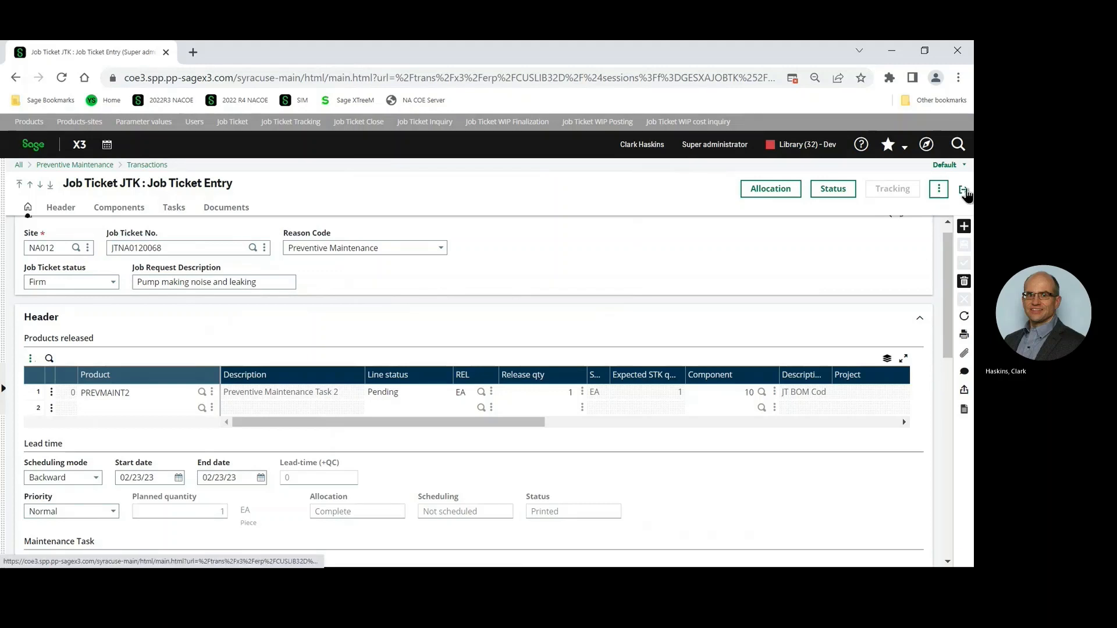
{"action": "left_click", "coordinate": [964, 189]}
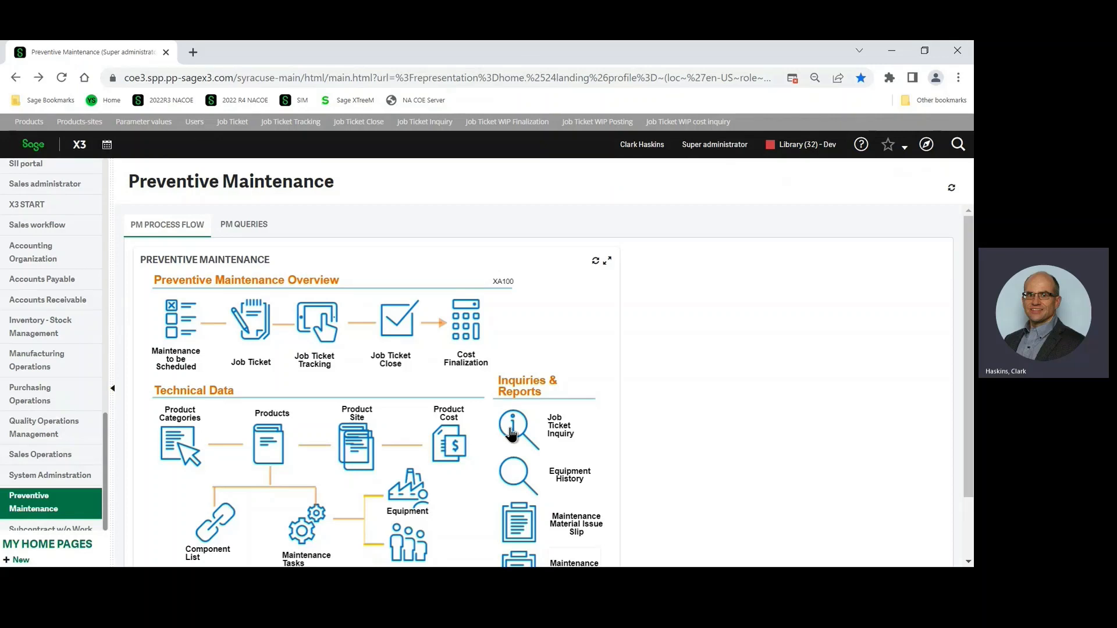
Run the Job Ticket Inquiry for site NA012 with order status Firm to Planned and view the listed job tickets.
{"action": "left_click", "coordinate": [511, 432]}
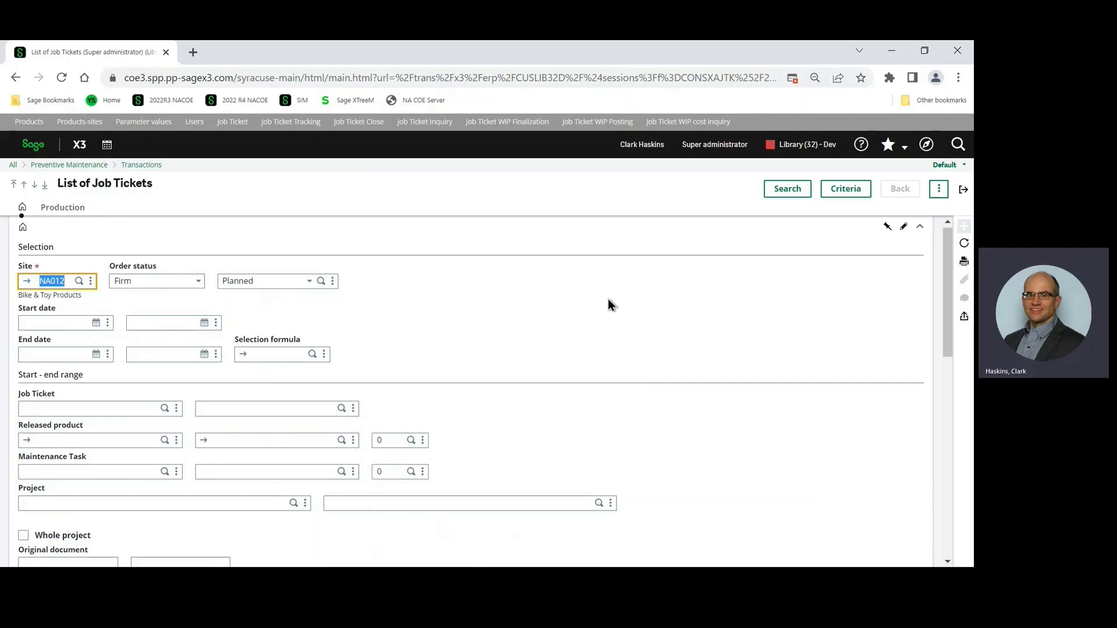
{"action": "left_click", "coordinate": [785, 190]}
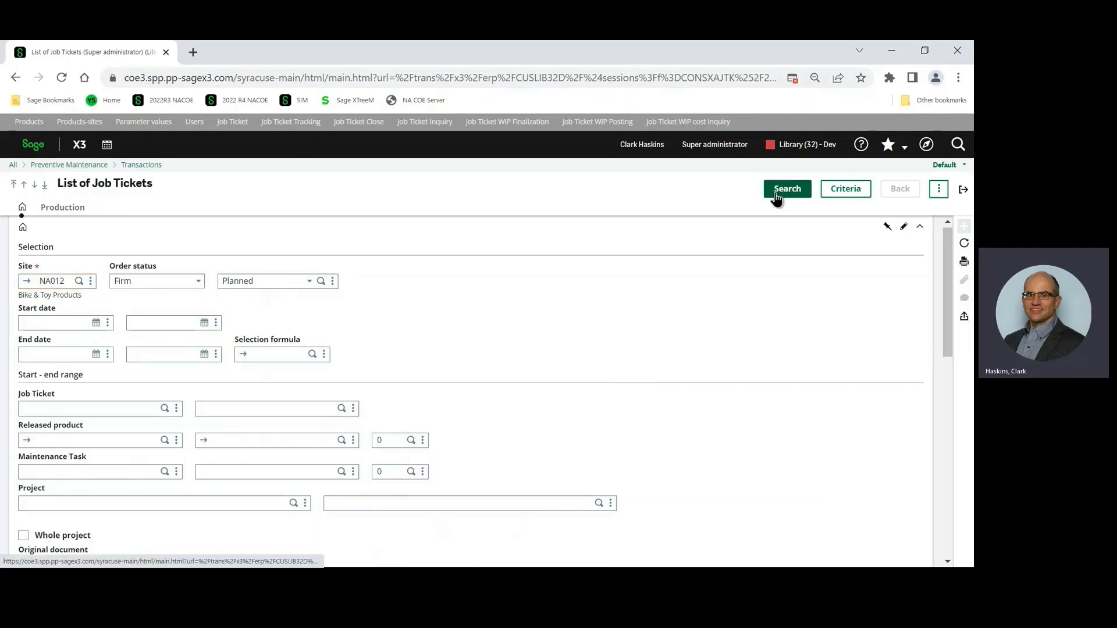
{"action": "scroll", "coordinate": [753, 278], "scroll_direction": "down", "scroll_amount": 5}
{"action": "scroll", "coordinate": [756, 266], "scroll_direction": "down", "scroll_amount": 5}
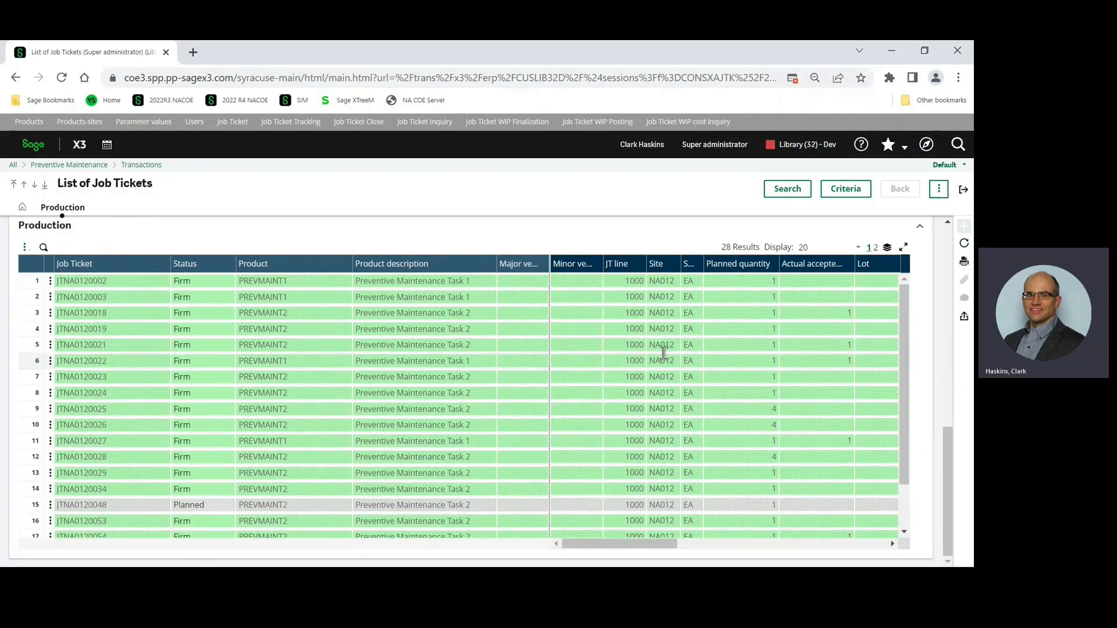
Review the inquiry's selection criteria and the further columns of the Production grid, and leave the inquiry for the presentation slides.
{"action": "scroll", "coordinate": [664, 358], "scroll_direction": "up", "scroll_amount": 8}
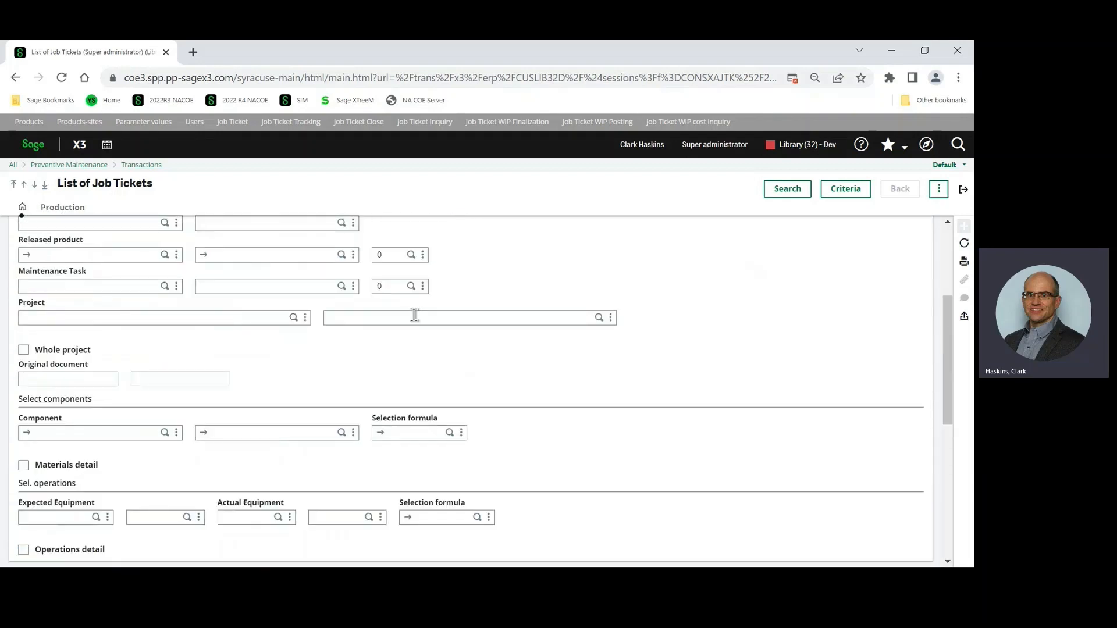
{"action": "scroll", "coordinate": [636, 337], "scroll_direction": "down", "scroll_amount": 4}
{"action": "scroll", "coordinate": [636, 338], "scroll_direction": "down", "scroll_amount": 3}
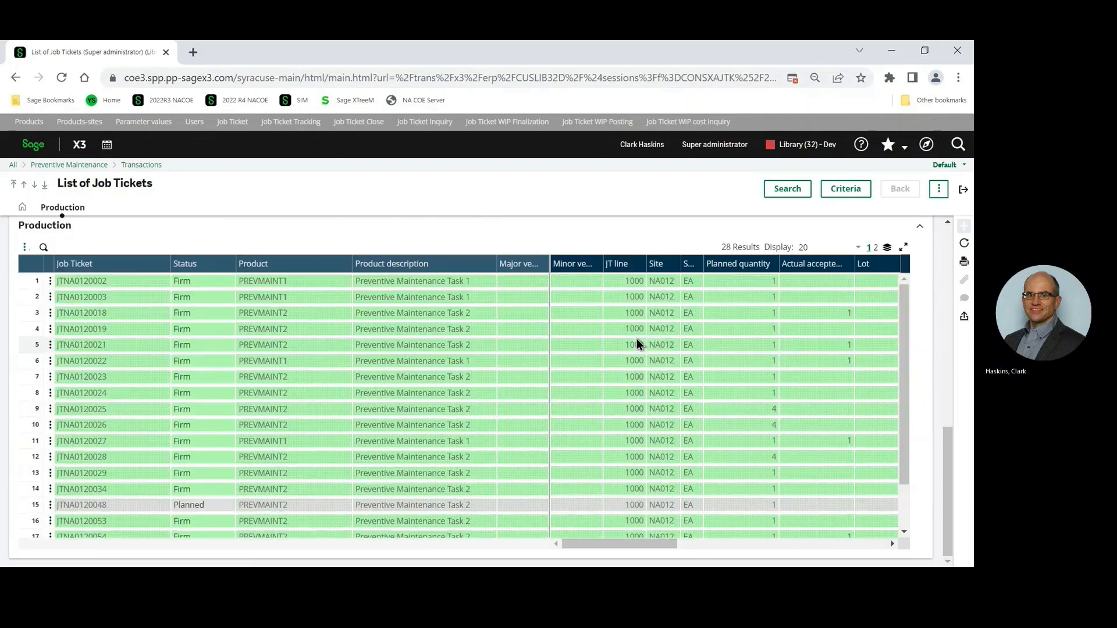
{"action": "left_click_drag", "start_coordinate": [590, 545], "coordinate": [817, 545]}
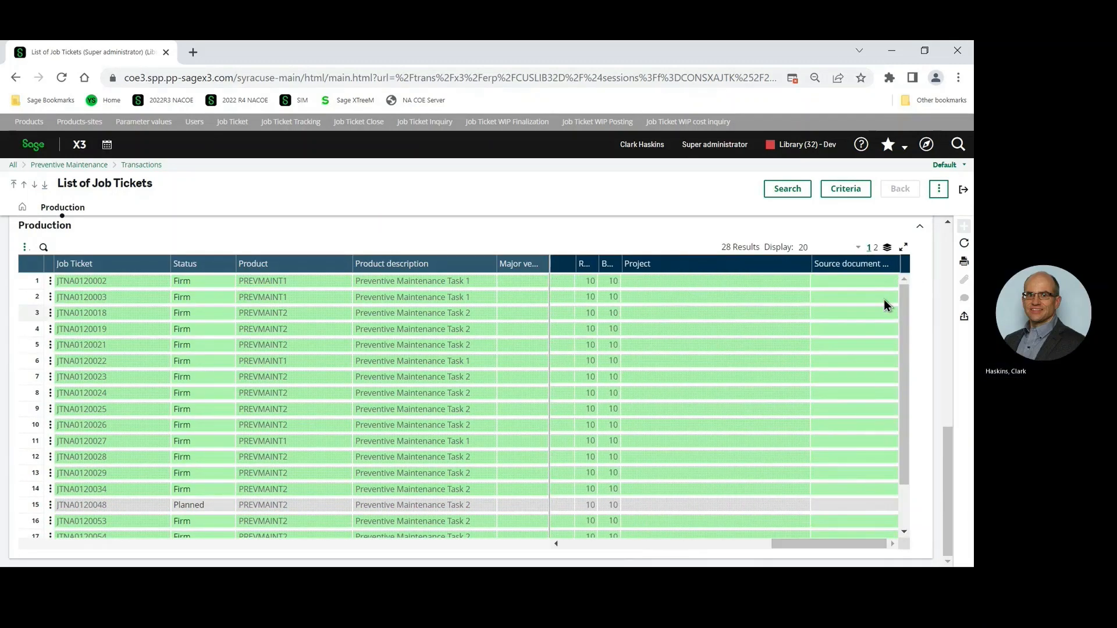
{"action": "left_click", "coordinate": [963, 189]}
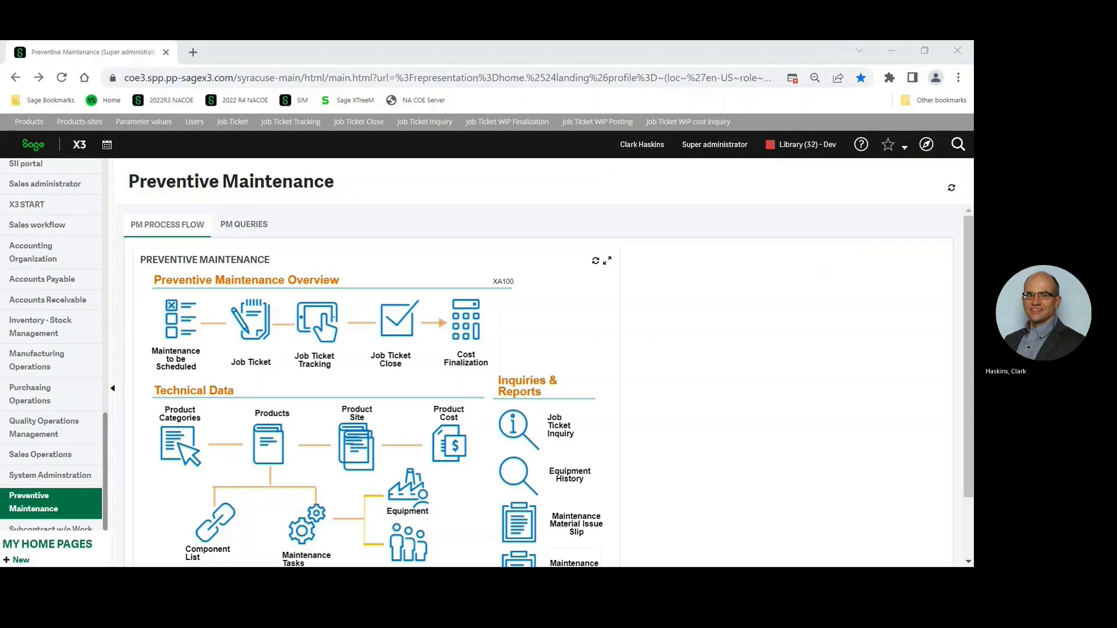
{"action": "key", "text": "alt+Tab"}
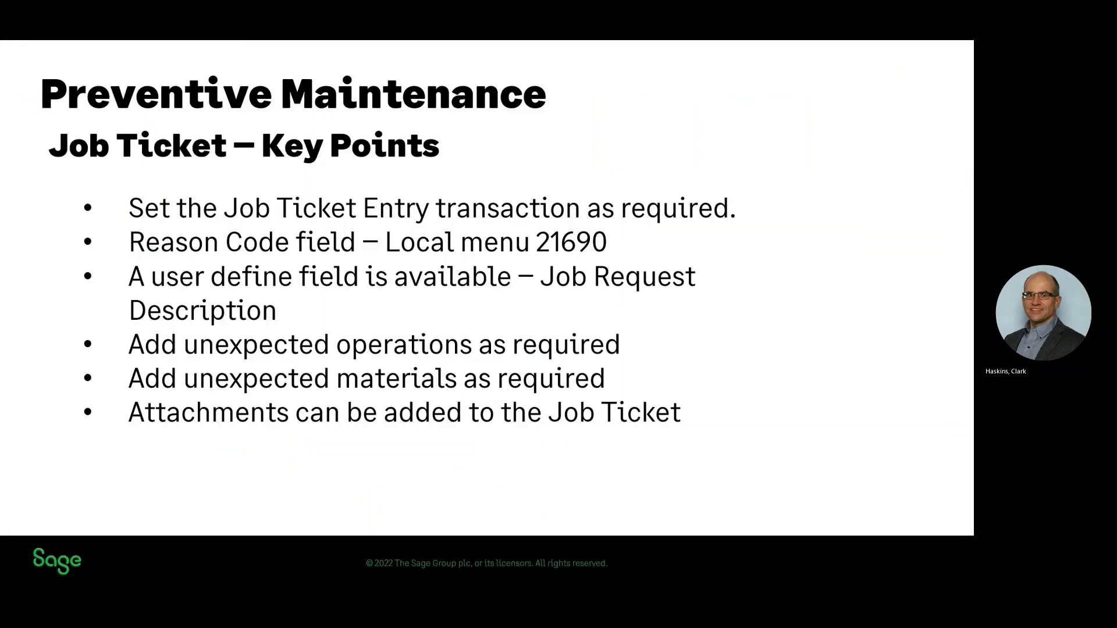